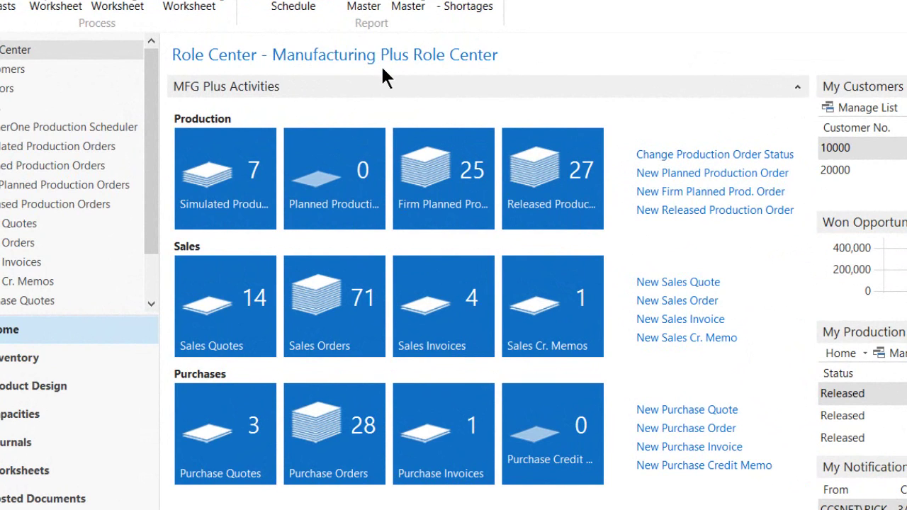
Create a new released production order (101077, dated 1/1/2015) from the Released Production Orders list
{"action": "left_click", "coordinate": [568, 198]}
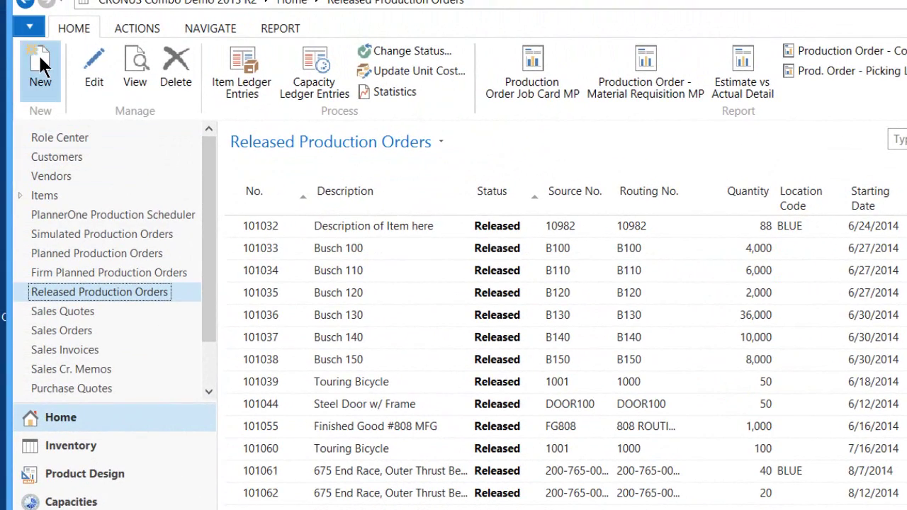
{"action": "left_click", "coordinate": [40, 65]}
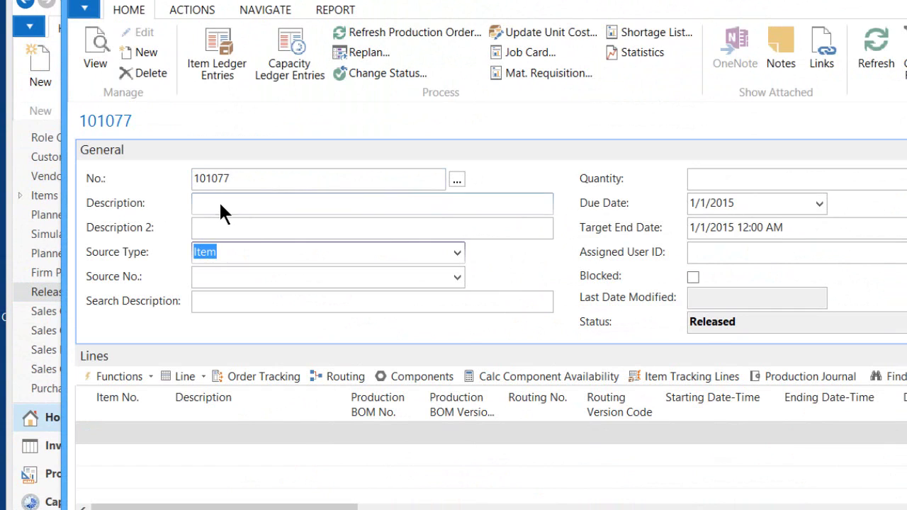
Set the order's source item to DOOR100 (Steel Door w/ Frame) with quantity 100
{"action": "left_click", "coordinate": [254, 278]}
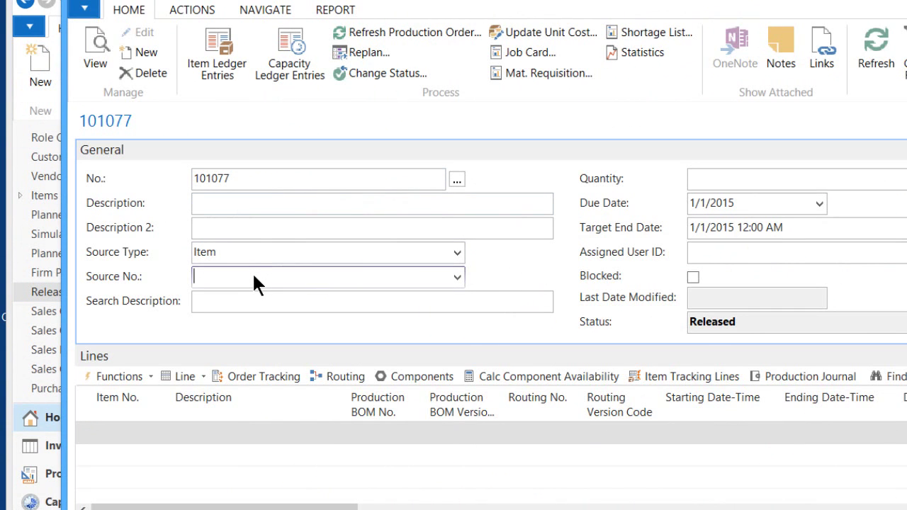
{"action": "type", "text": "d"}
{"action": "left_click", "coordinate": [215, 337]}
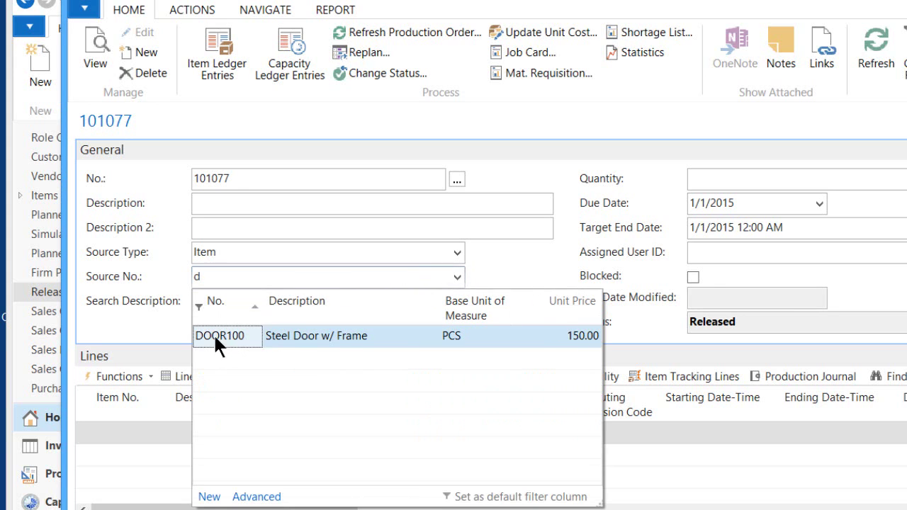
{"action": "key", "text": "Return"}
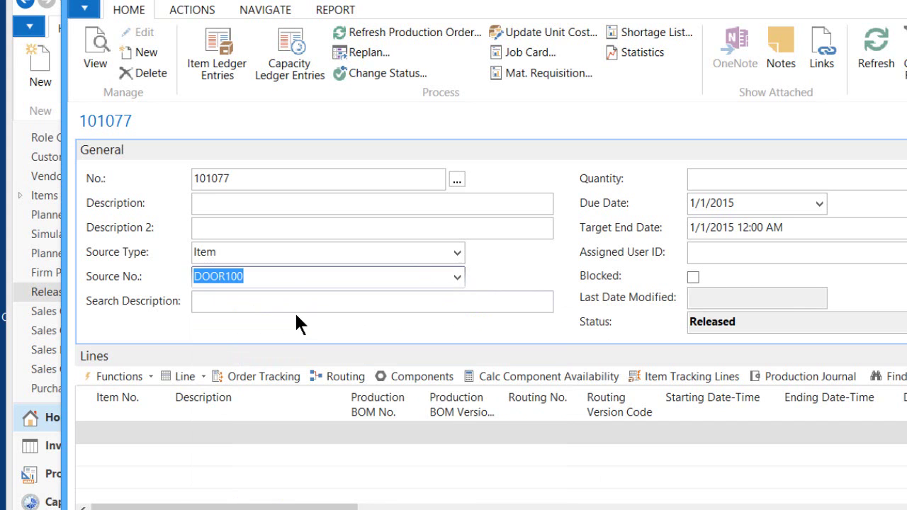
{"action": "key", "text": "Tab"}
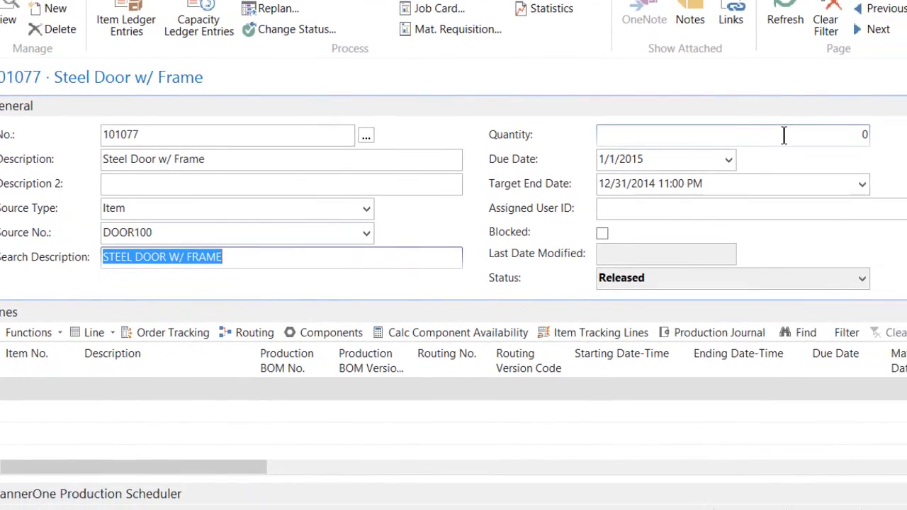
{"action": "key", "text": "Tab"}
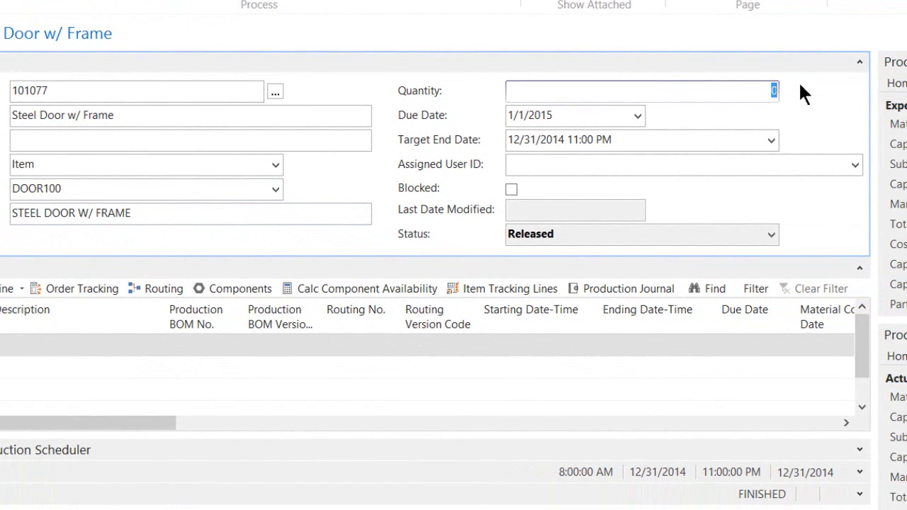
{"action": "type", "text": "100"}
{"action": "key", "text": "Tab"}
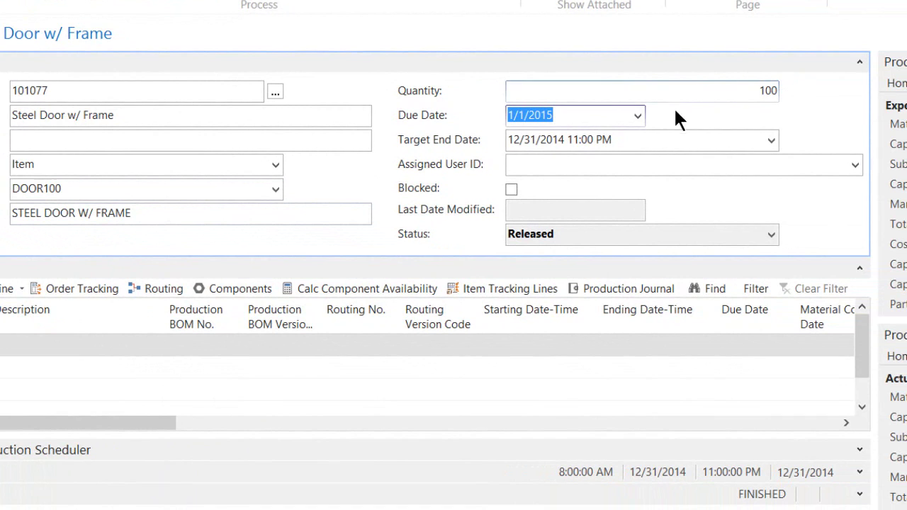
Set the due date to 1/30/2015 so the target end date recalculates to 1/29/2015
{"action": "left_click", "coordinate": [636, 115]}
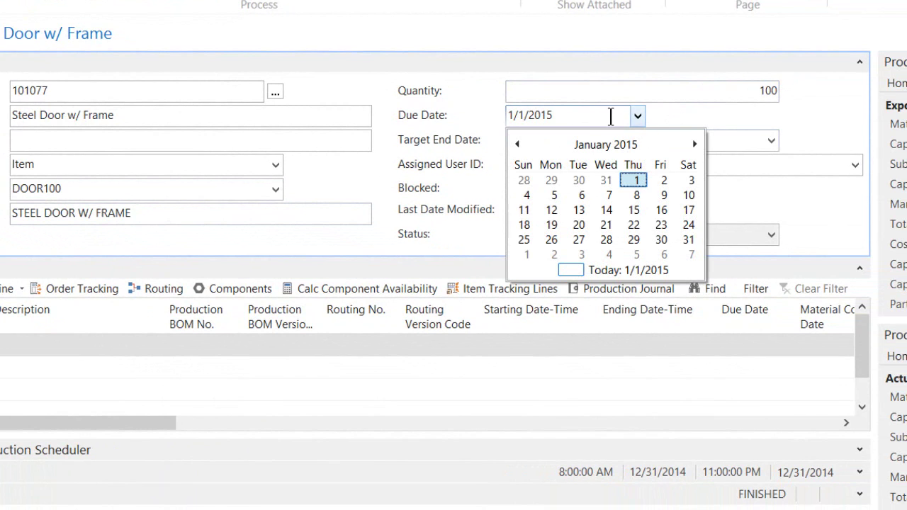
{"action": "left_click", "coordinate": [661, 239]}
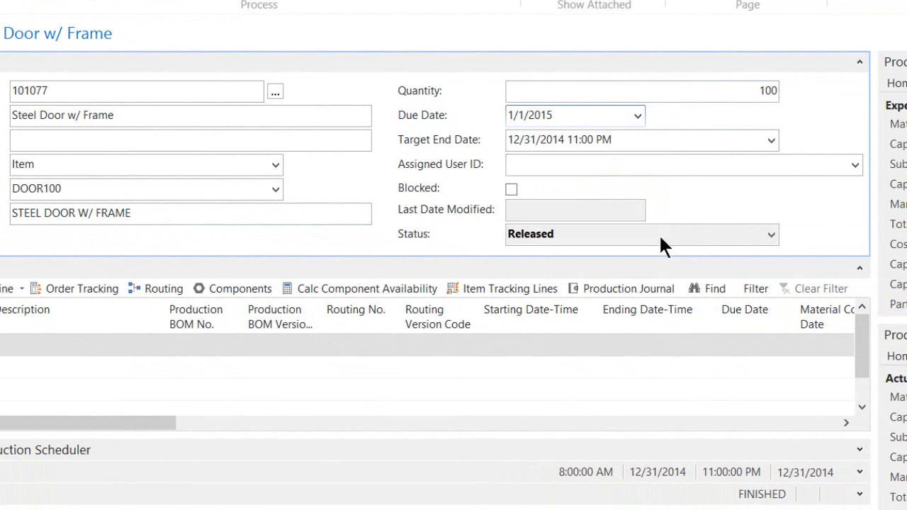
{"action": "left_click", "coordinate": [537, 141]}
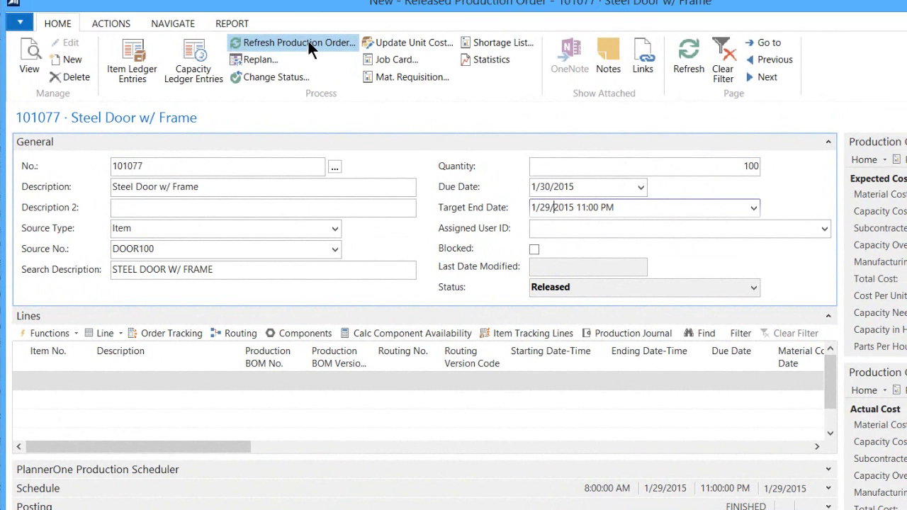
Refresh order 101077 and select the generated DOOR100 line with BOM and routing DOOR100
{"action": "left_click", "coordinate": [311, 48]}
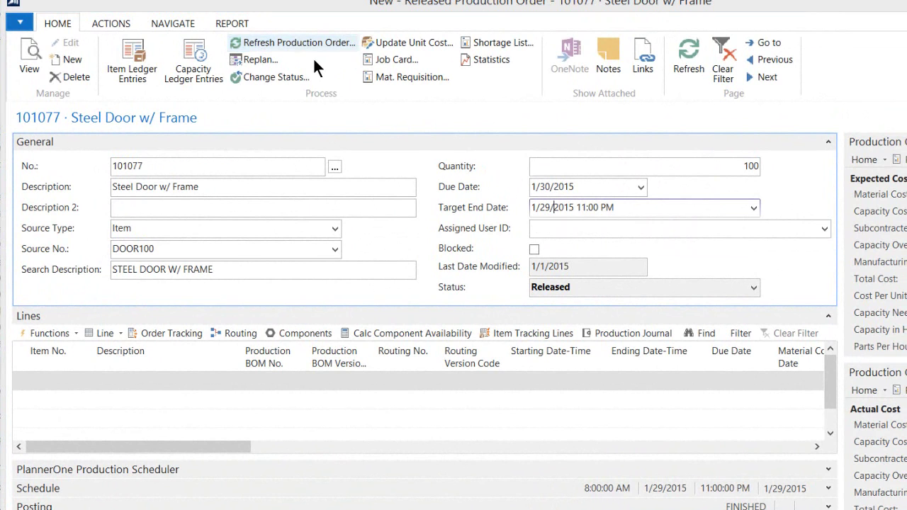
{"action": "key", "text": "Return"}
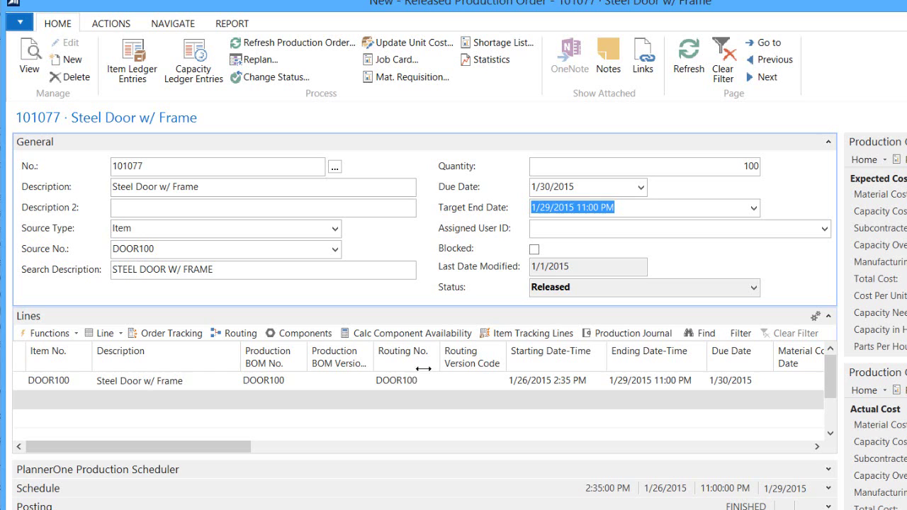
{"action": "left_click", "coordinate": [159, 381]}
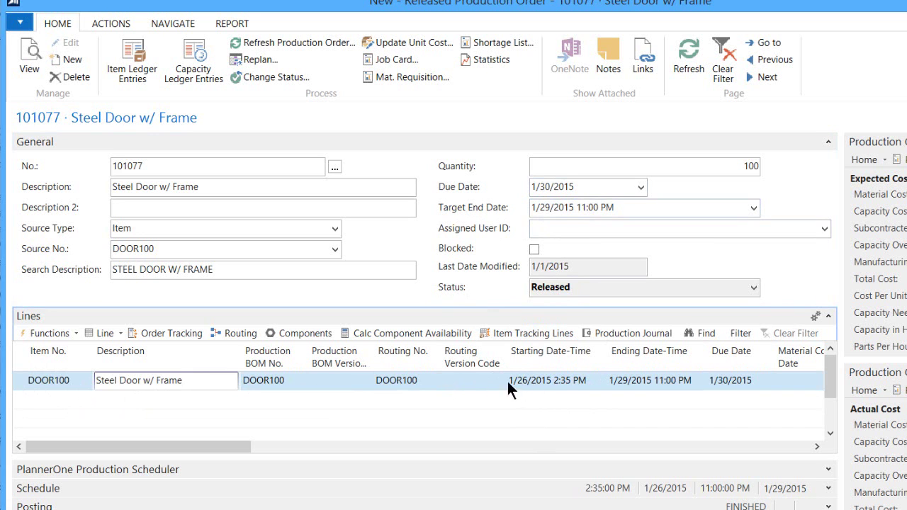
View the DOOR100 line's routing: packing setup 45, run 10, then painting run 12
{"action": "left_click", "coordinate": [233, 332]}
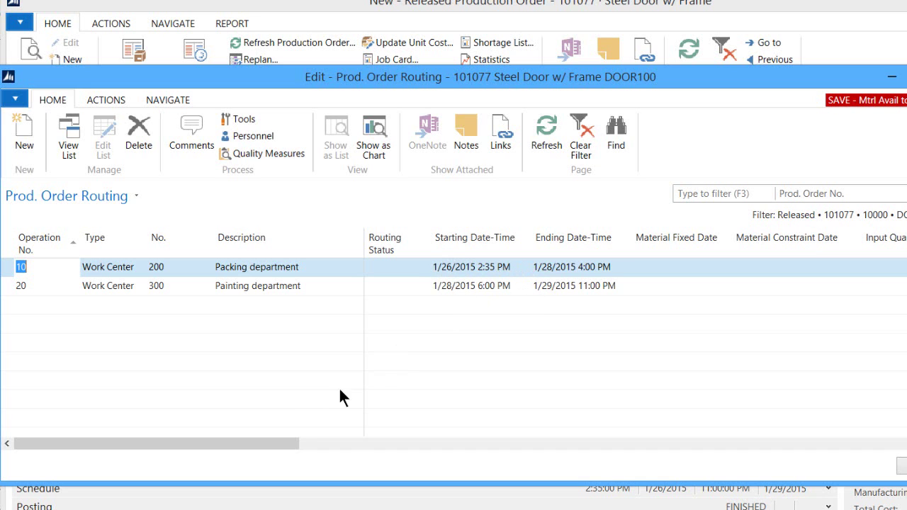
{"action": "left_click_drag", "start_coordinate": [282, 444], "coordinate": [494, 441]}
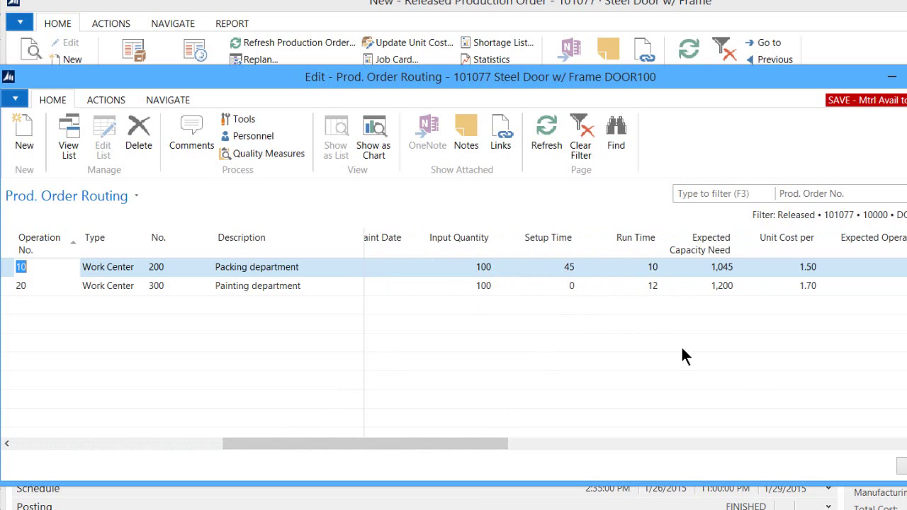
Check supply and demand for components Base (100 EA) and Side Panel (200 PCS), then return to order 101077
{"action": "left_click", "coordinate": [902, 466]}
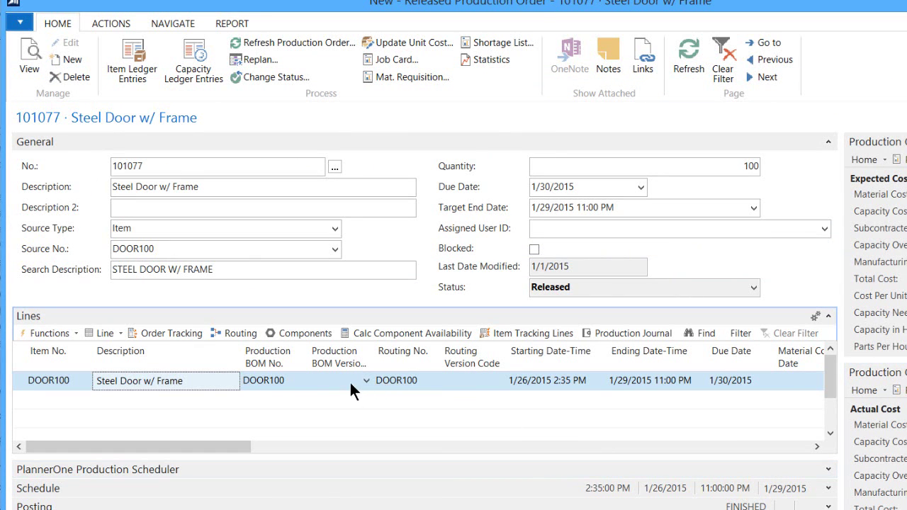
{"action": "left_click", "coordinate": [297, 329]}
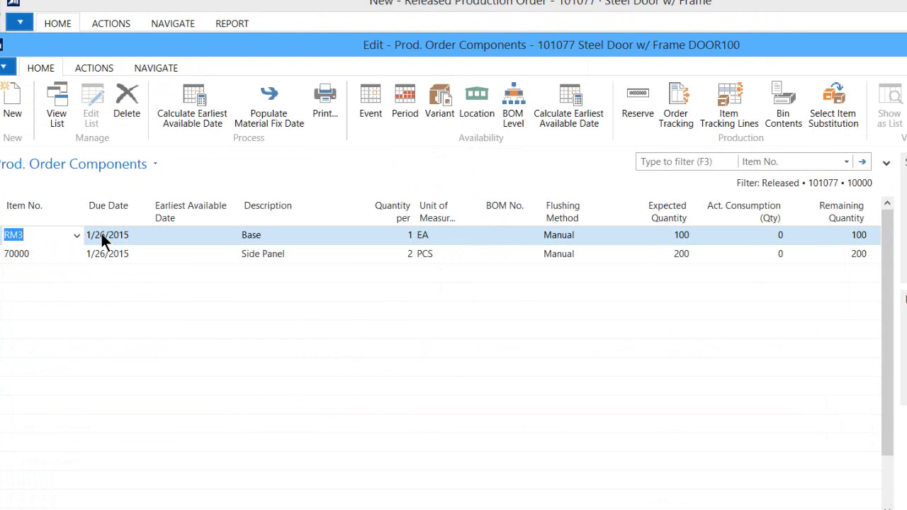
{"action": "left_click", "coordinate": [289, 234]}
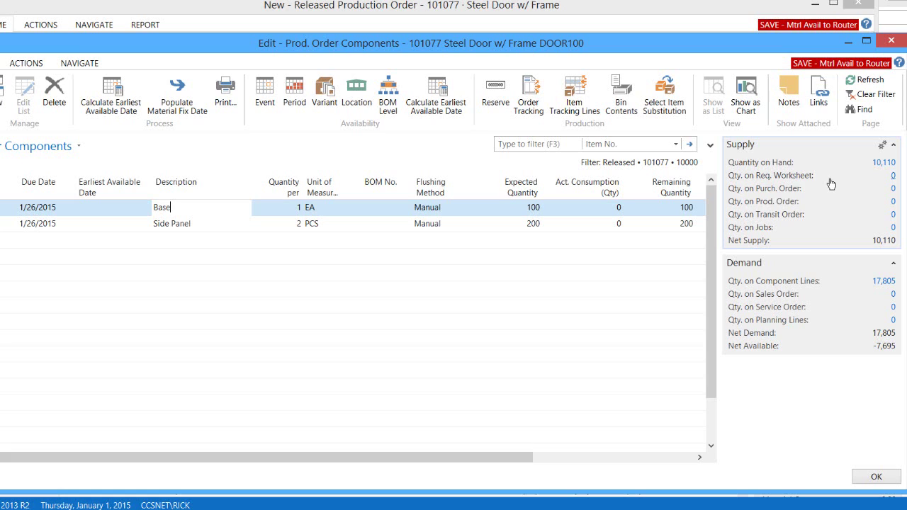
{"action": "mouse_move", "coordinate": [811, 199]}
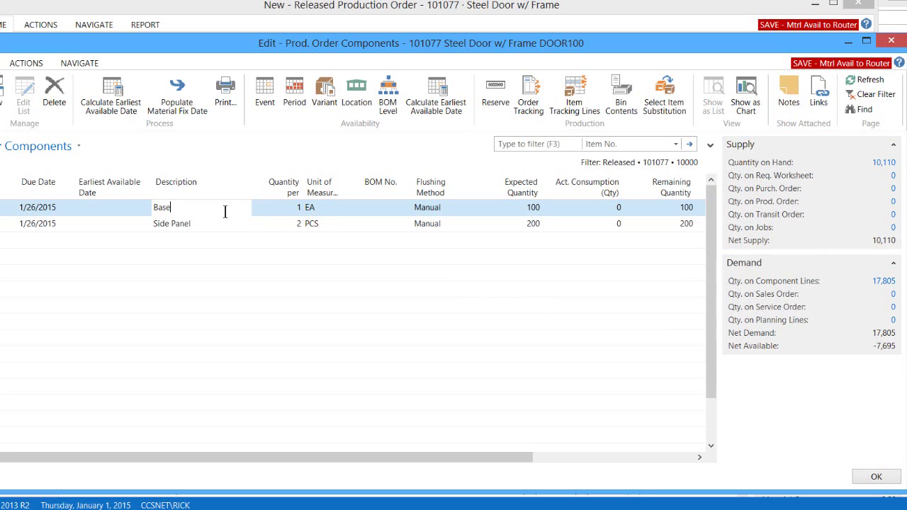
{"action": "left_click", "coordinate": [182, 223]}
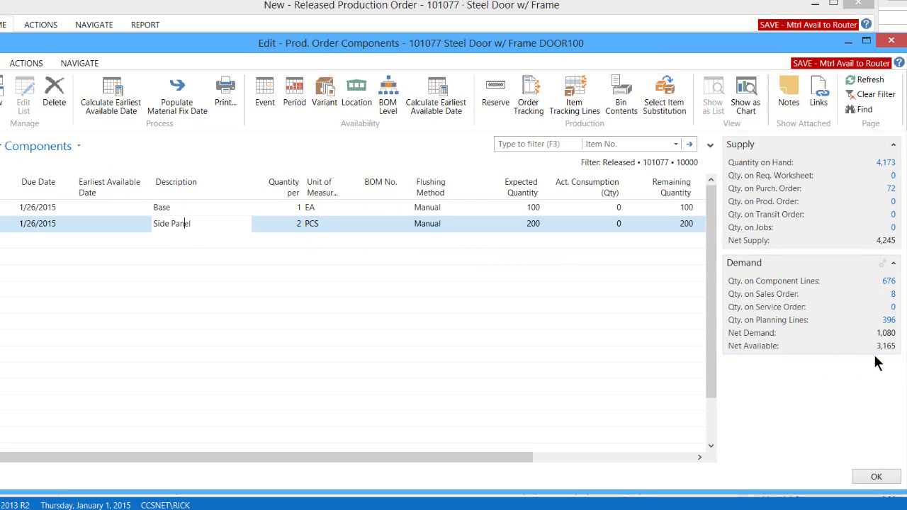
{"action": "left_click", "coordinate": [173, 207]}
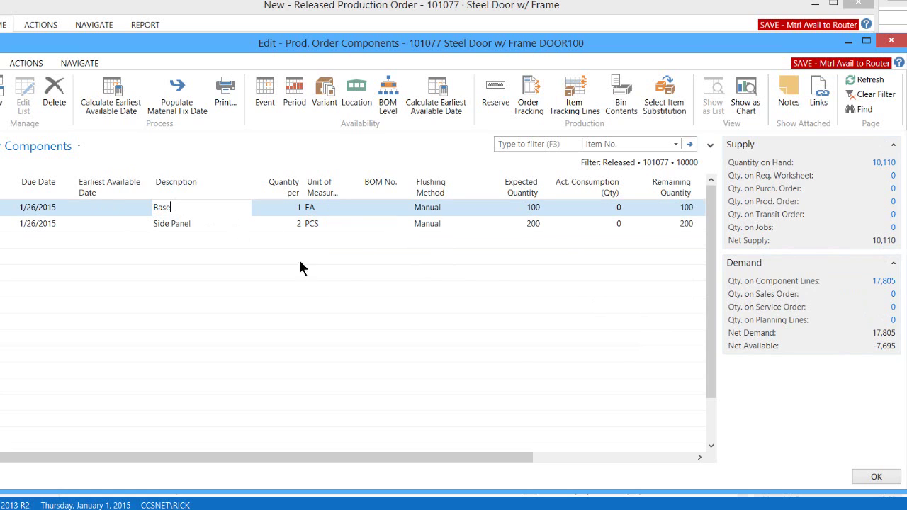
{"action": "left_click", "coordinate": [876, 478]}
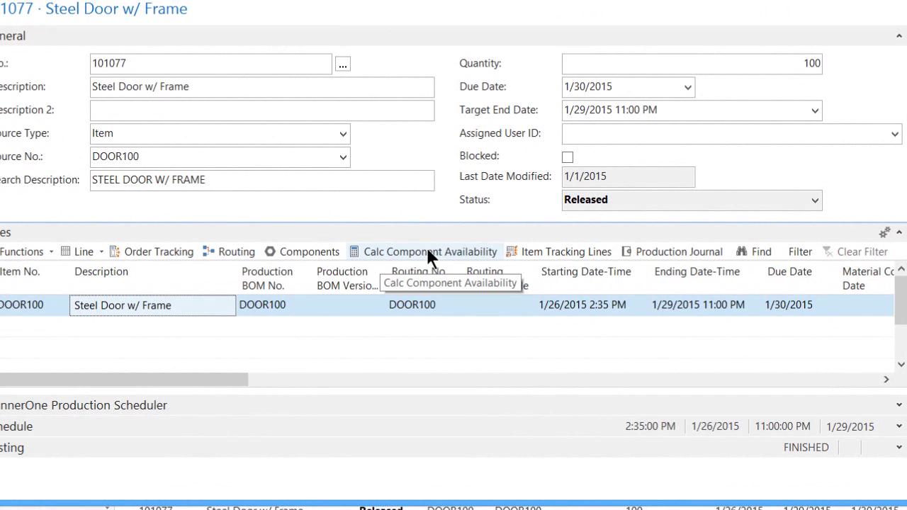
Calculate component availability, giving the DOOR100 line a red Material Constraint Date of 1/7/2015
{"action": "left_click_drag", "start_coordinate": [179, 379], "coordinate": [217, 383]}
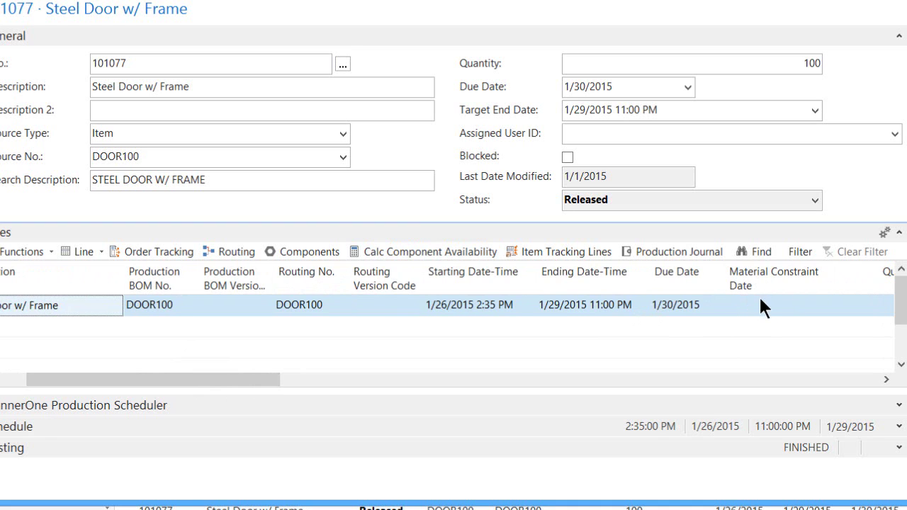
{"action": "left_click", "coordinate": [419, 251]}
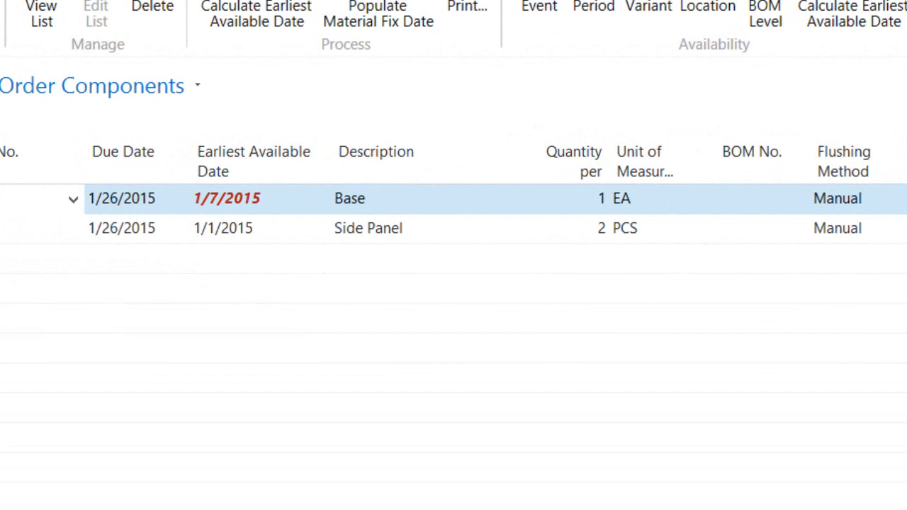
Compare the Side Panel and Base component lines, then open the item list for Base item RM3
{"action": "left_click", "coordinate": [446, 237]}
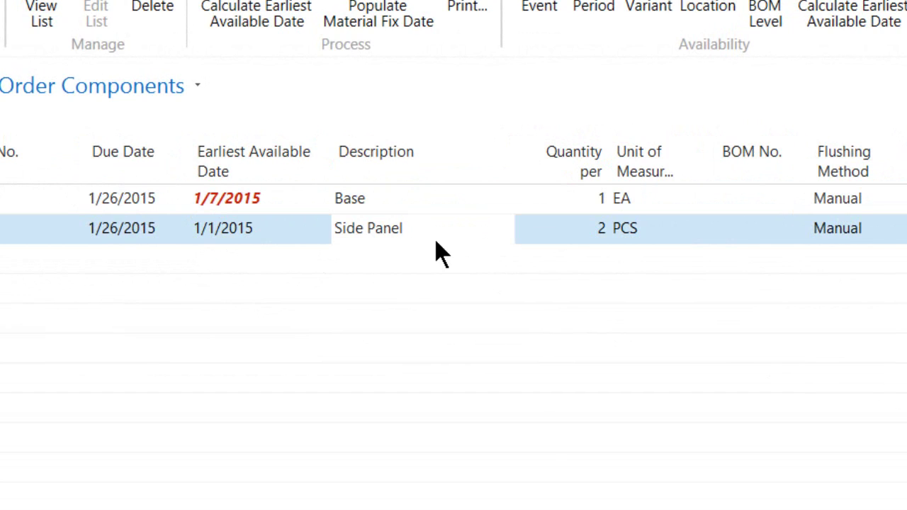
{"action": "left_click", "coordinate": [416, 203]}
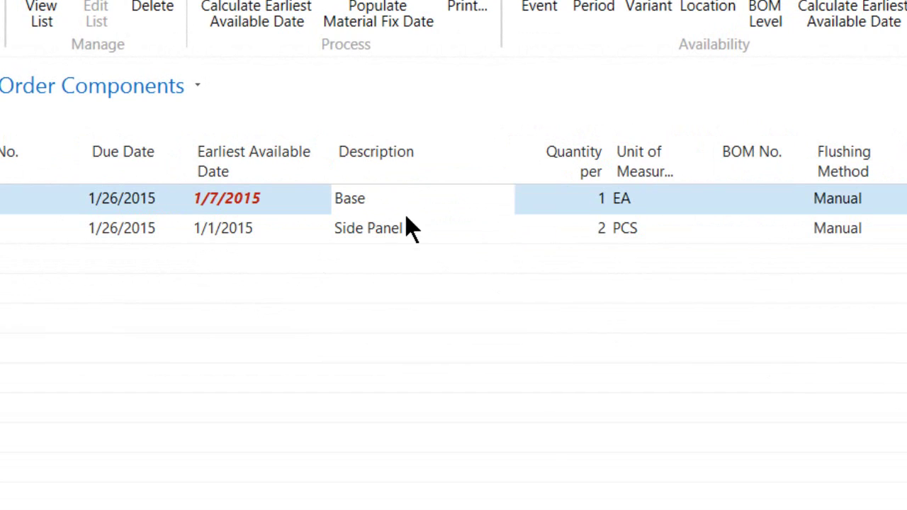
{"action": "left_click", "coordinate": [410, 230]}
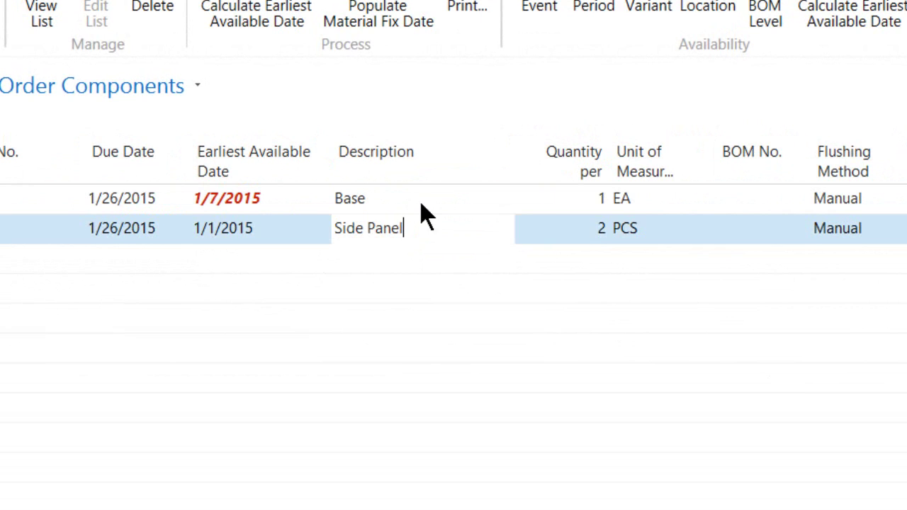
{"action": "left_click", "coordinate": [386, 207]}
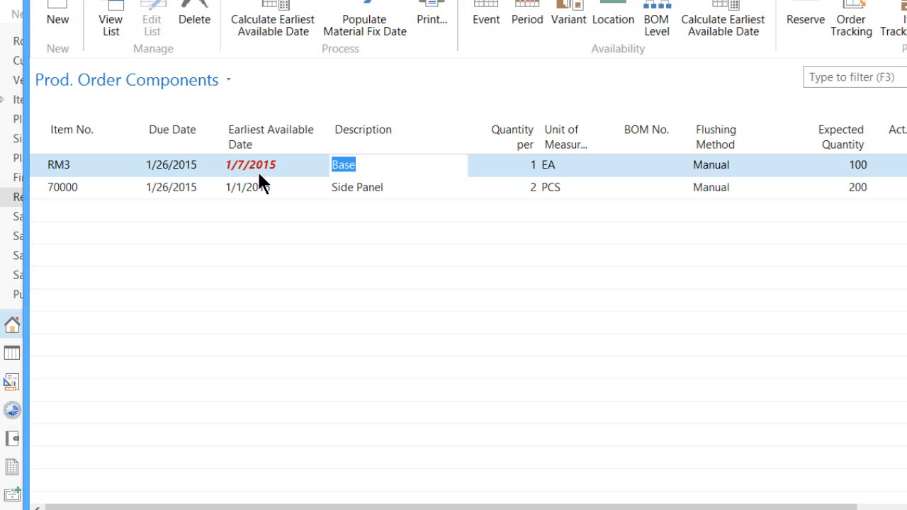
{"action": "left_click", "coordinate": [69, 166]}
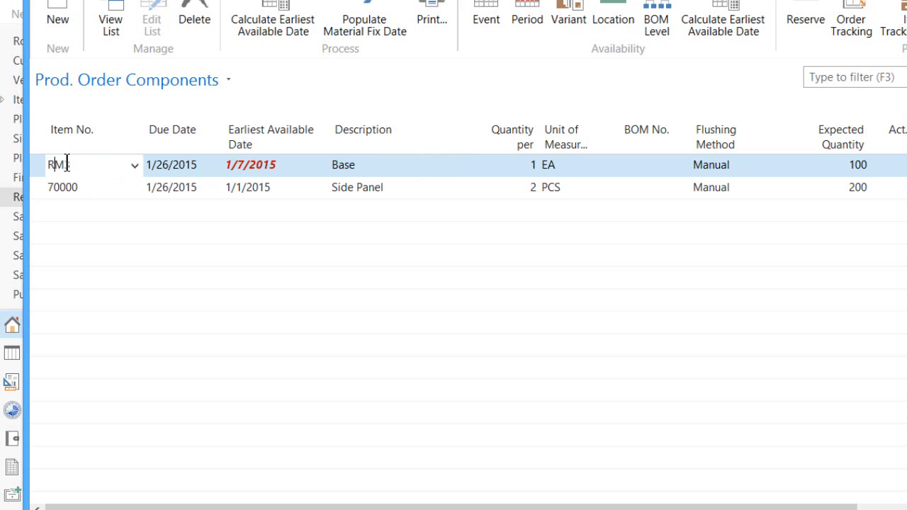
{"action": "left_click", "coordinate": [134, 168]}
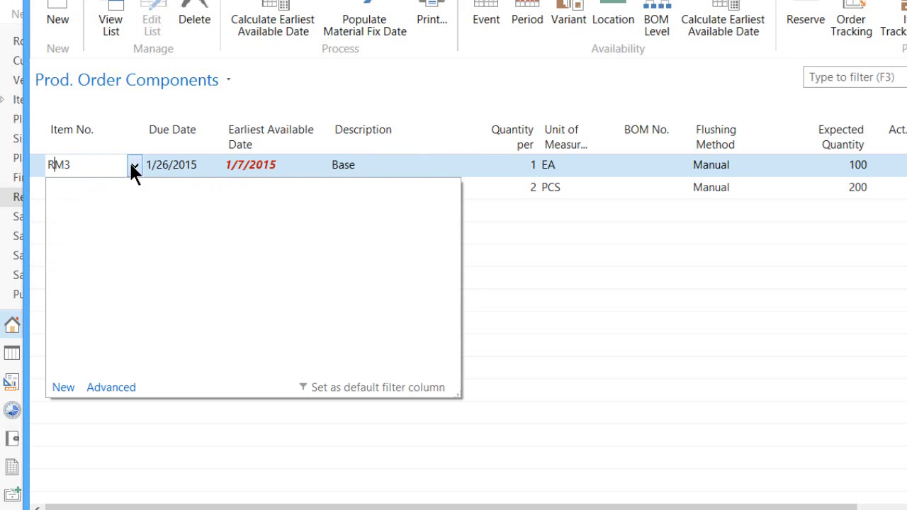
{"action": "left_click", "coordinate": [131, 391]}
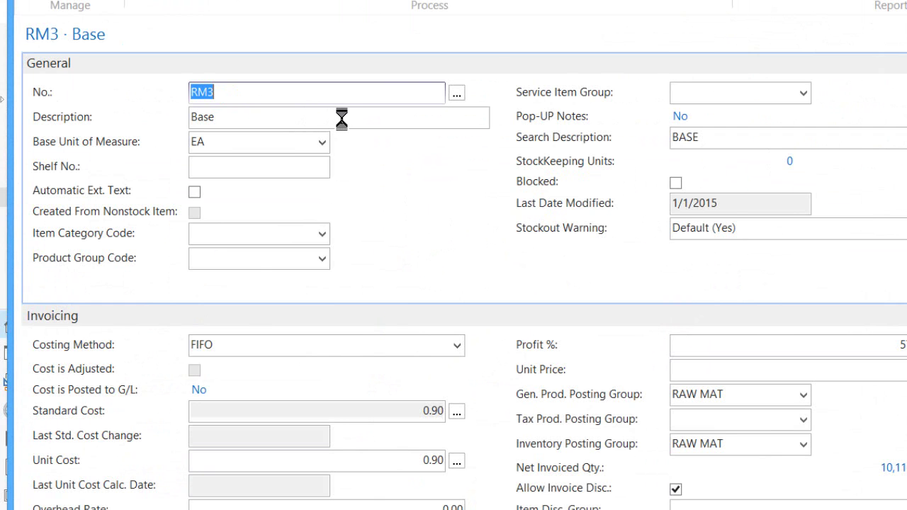
{"action": "scroll", "coordinate": [464, 297], "scroll_direction": "down", "scroll_amount": 1}
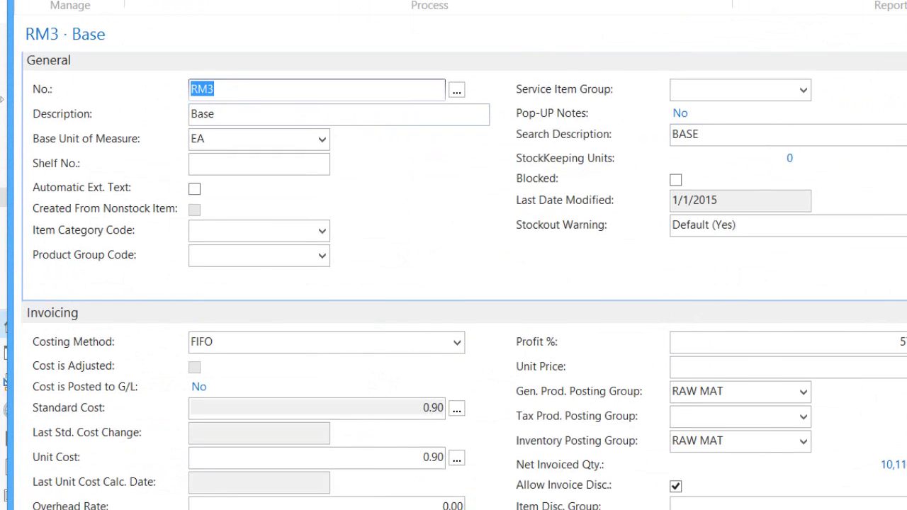
{"action": "scroll", "coordinate": [719, 239], "scroll_direction": "down", "scroll_amount": 5}
{"action": "scroll", "coordinate": [718, 239], "scroll_direction": "down", "scroll_amount": 3}
{"action": "scroll", "coordinate": [719, 238], "scroll_direction": "down", "scroll_amount": 2}
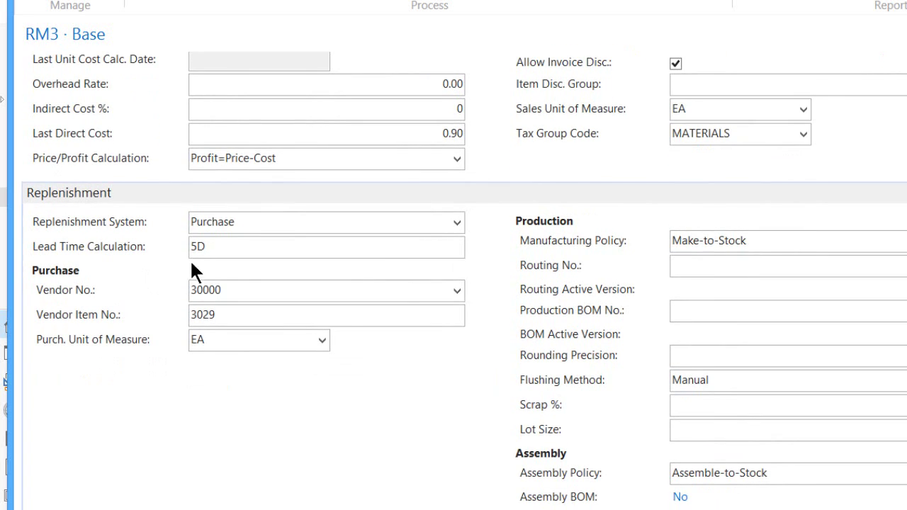
{"action": "left_click", "coordinate": [207, 247]}
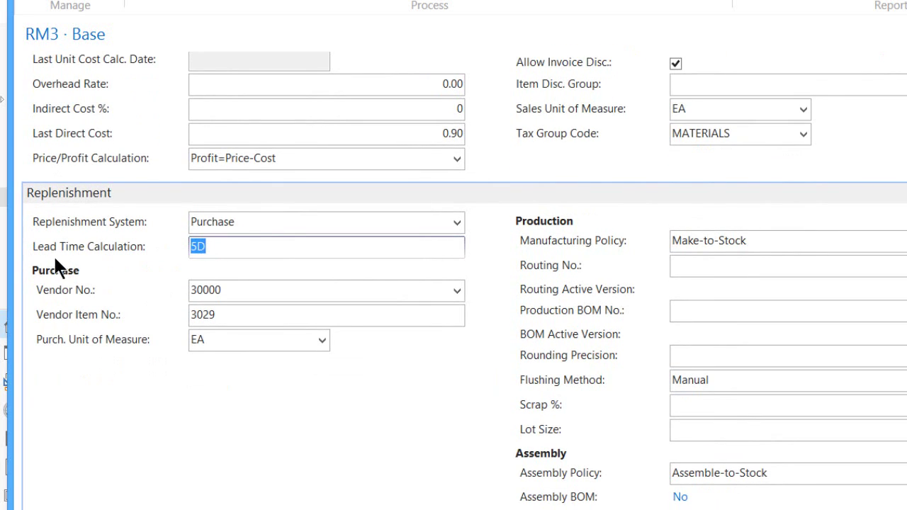
{"action": "left_click", "coordinate": [229, 246]}
{"action": "key", "text": "Escape"}
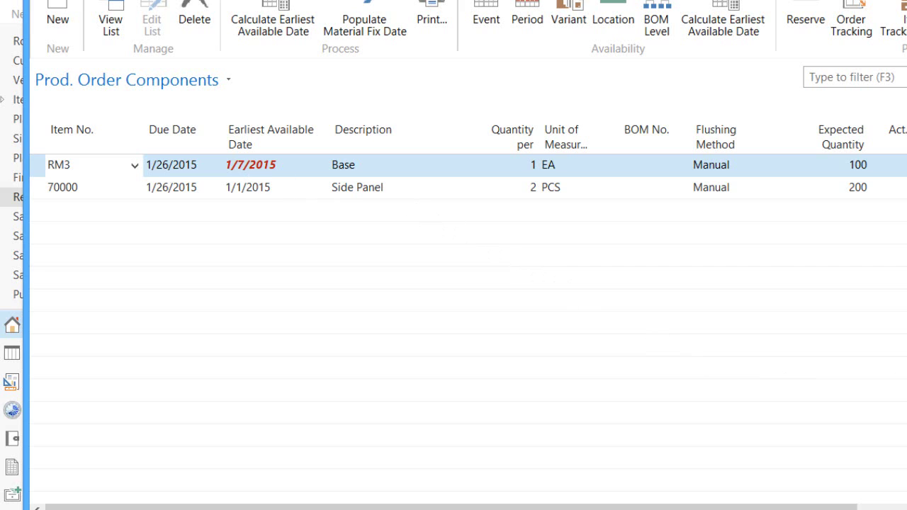
Close Prod. Order Components to return to order 101077 with its red 1/7/2015 constraint date
{"action": "key", "text": "Escape"}
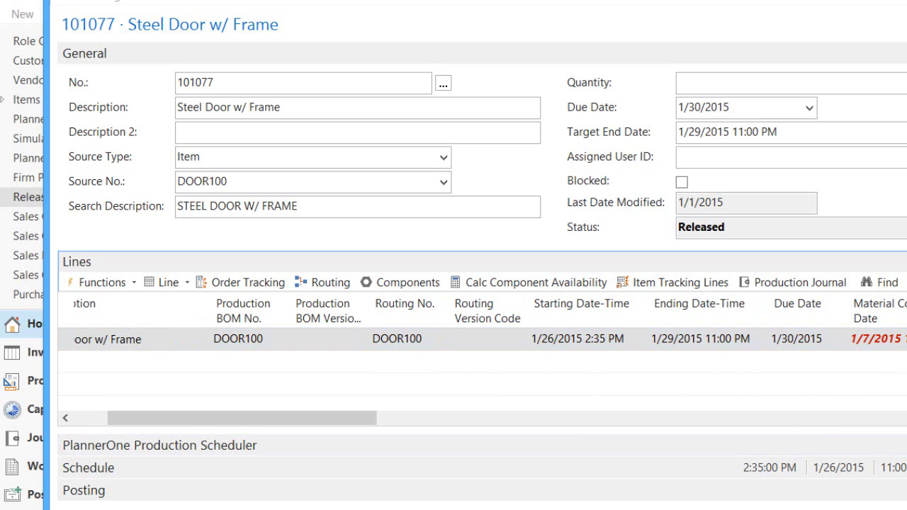
Close order 101077, open order 101074 (10 Touring Bicycles) and show its red 2/1/2015 constraint date
{"action": "key", "text": "Escape"}
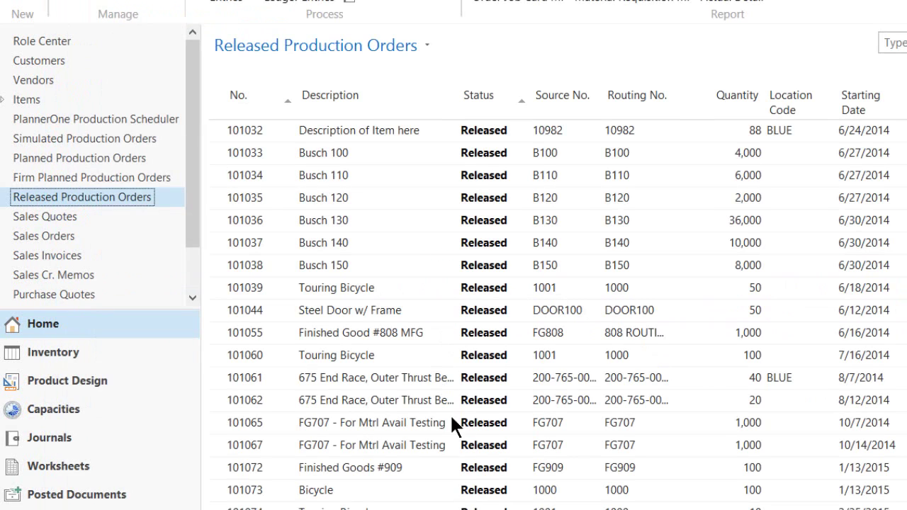
{"action": "scroll", "coordinate": [371, 458], "scroll_direction": "down", "scroll_amount": 1}
{"action": "left_click", "coordinate": [326, 492]}
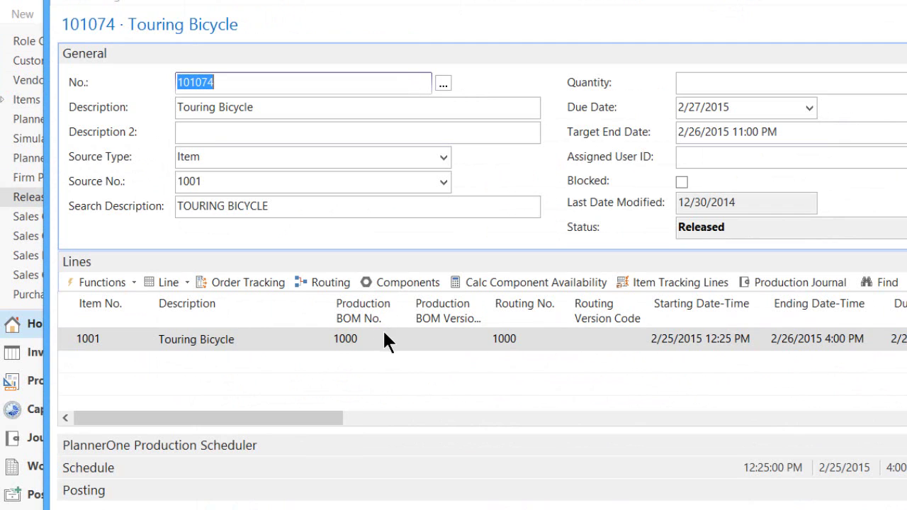
{"action": "left_click_drag", "start_coordinate": [287, 417], "coordinate": [408, 412]}
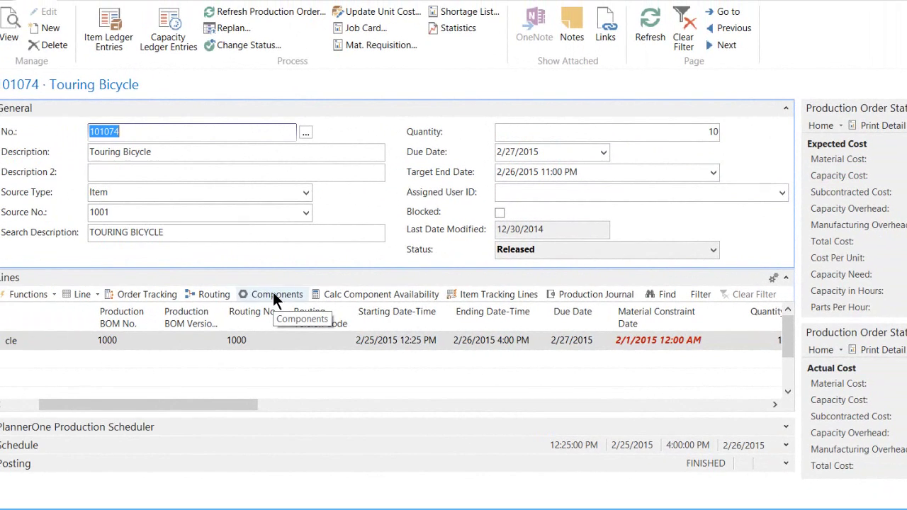
{"action": "left_click", "coordinate": [275, 297]}
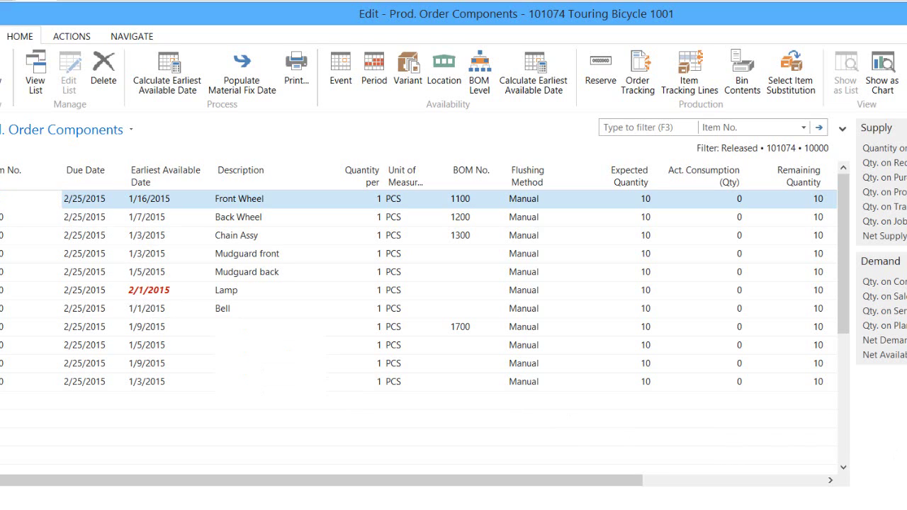
{"action": "key", "text": "ctrl+End"}
{"action": "key", "text": "shift+Up"}
{"action": "key", "text": "shift+Up"}
{"action": "key", "text": "shift+Up"}
{"action": "scroll", "coordinate": [425, 283], "scroll_direction": "down", "scroll_amount": 1}
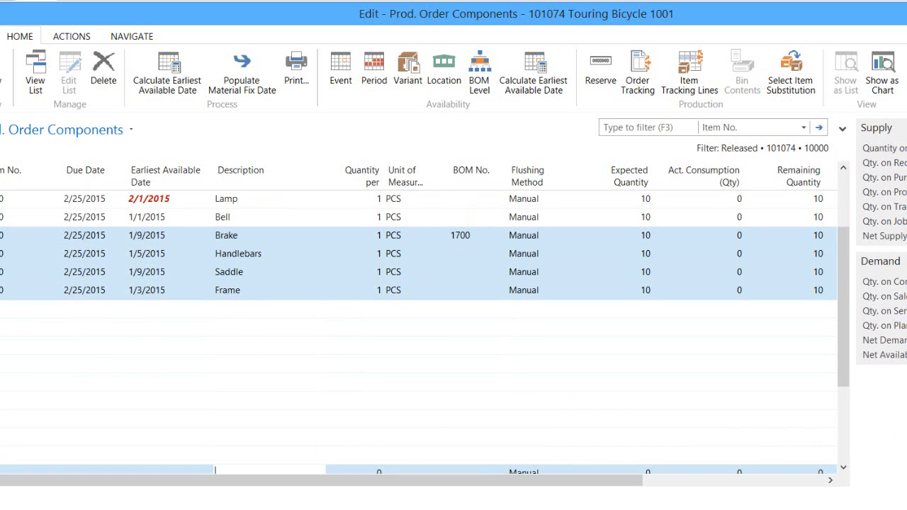
{"action": "key", "text": "Escape"}
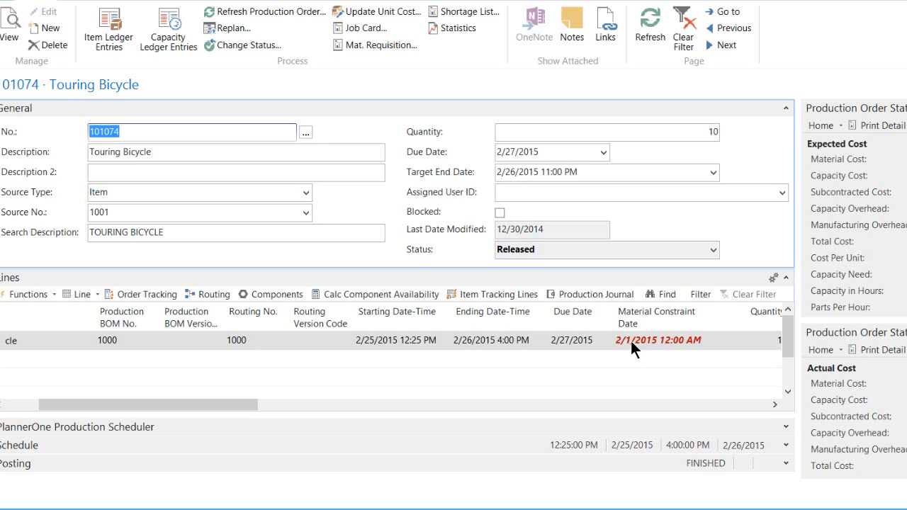
{"action": "left_click", "coordinate": [209, 297]}
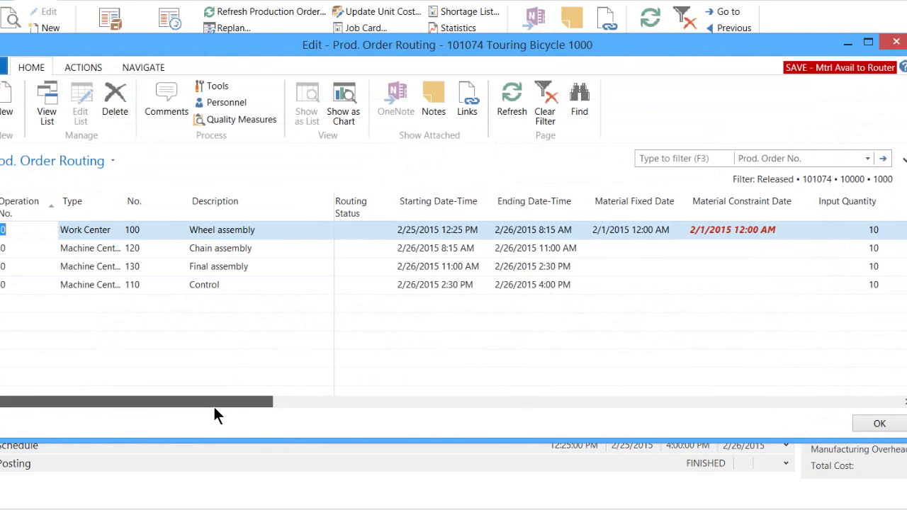
{"action": "left_click_drag", "start_coordinate": [210, 402], "coordinate": [293, 405]}
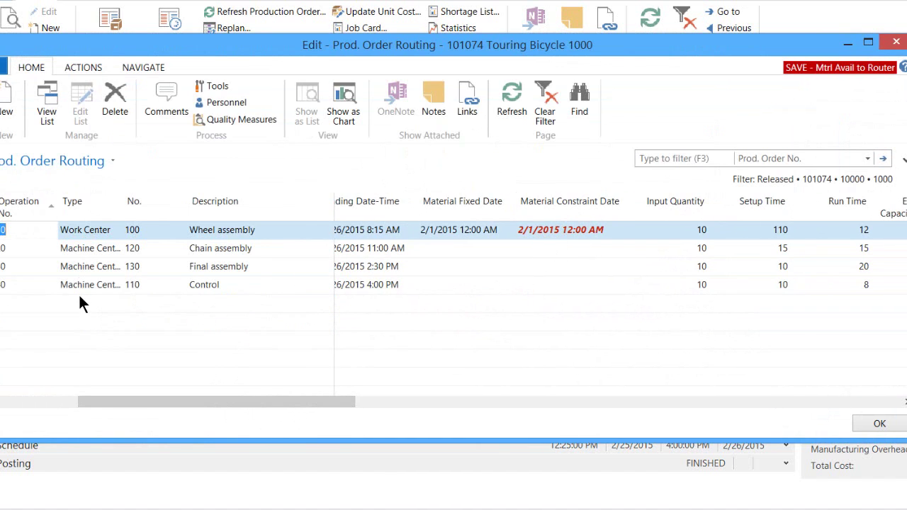
{"action": "left_click_drag", "start_coordinate": [205, 401], "coordinate": [115, 402]}
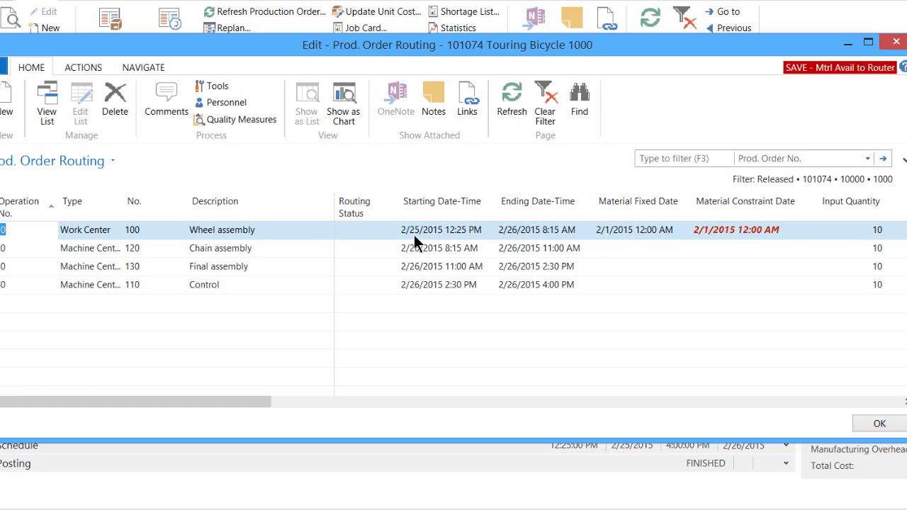
{"action": "mouse_move", "coordinate": [561, 230]}
{"action": "left_click", "coordinate": [873, 424]}
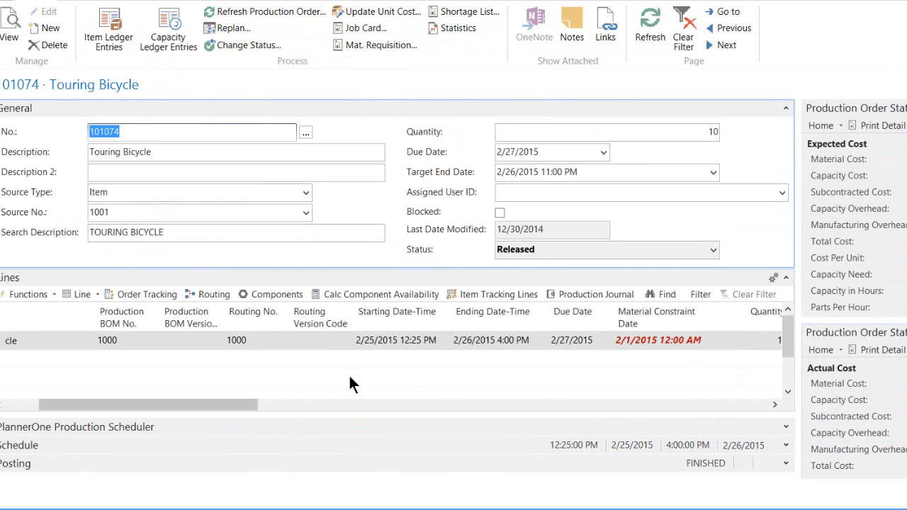